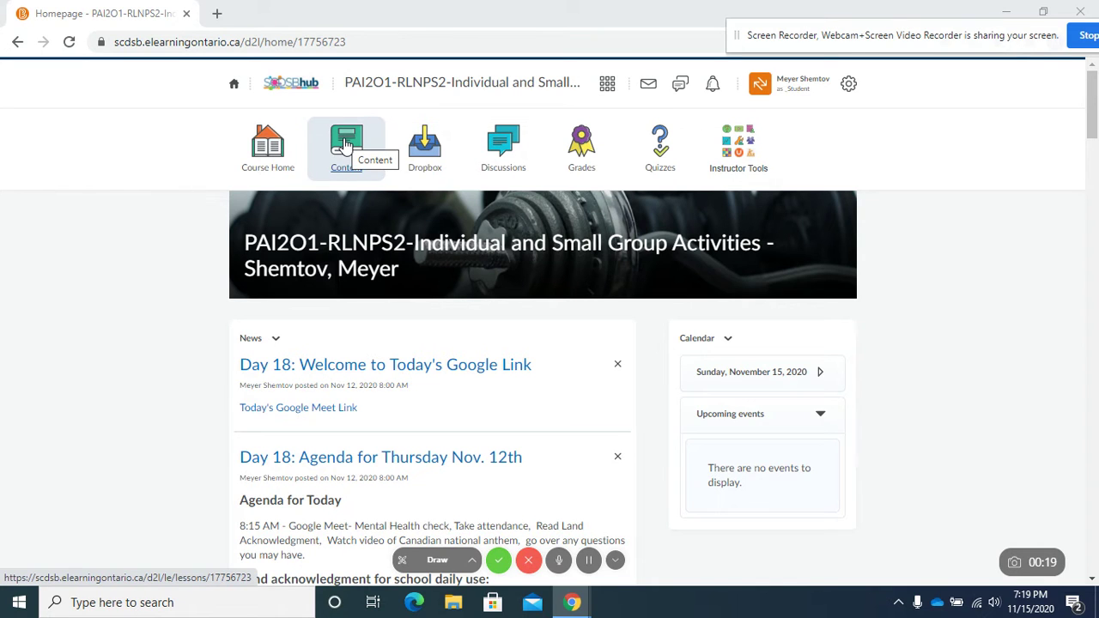
Open Unit 1's Activity 1 from the course content and go to its Introduce Yourself to the Class section
{"action": "left_click", "coordinate": [346, 144]}
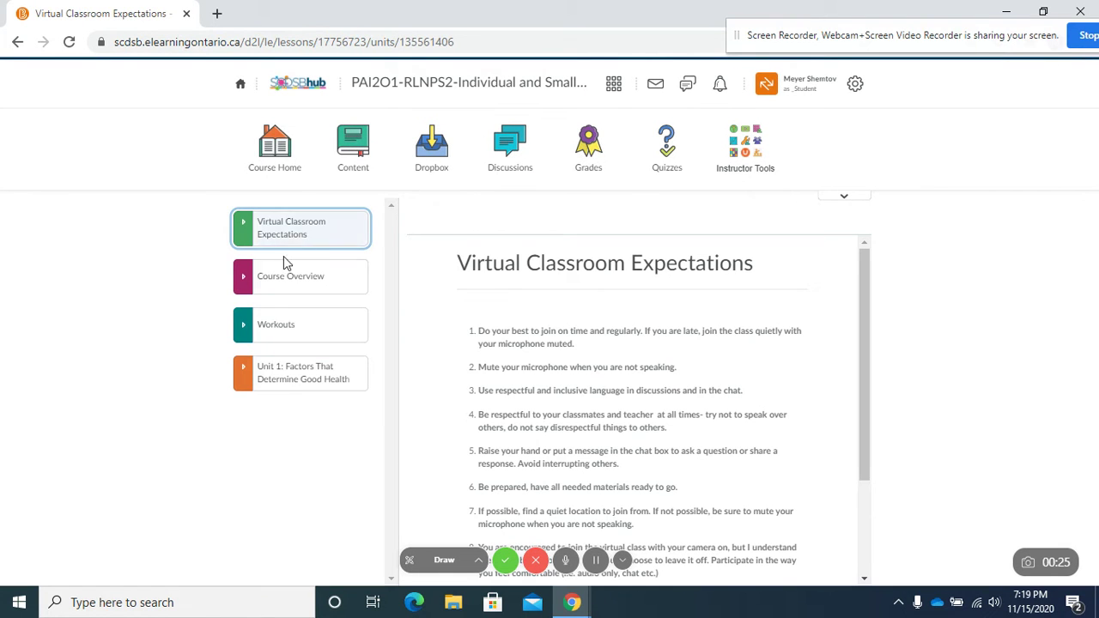
{"action": "left_click", "coordinate": [273, 380]}
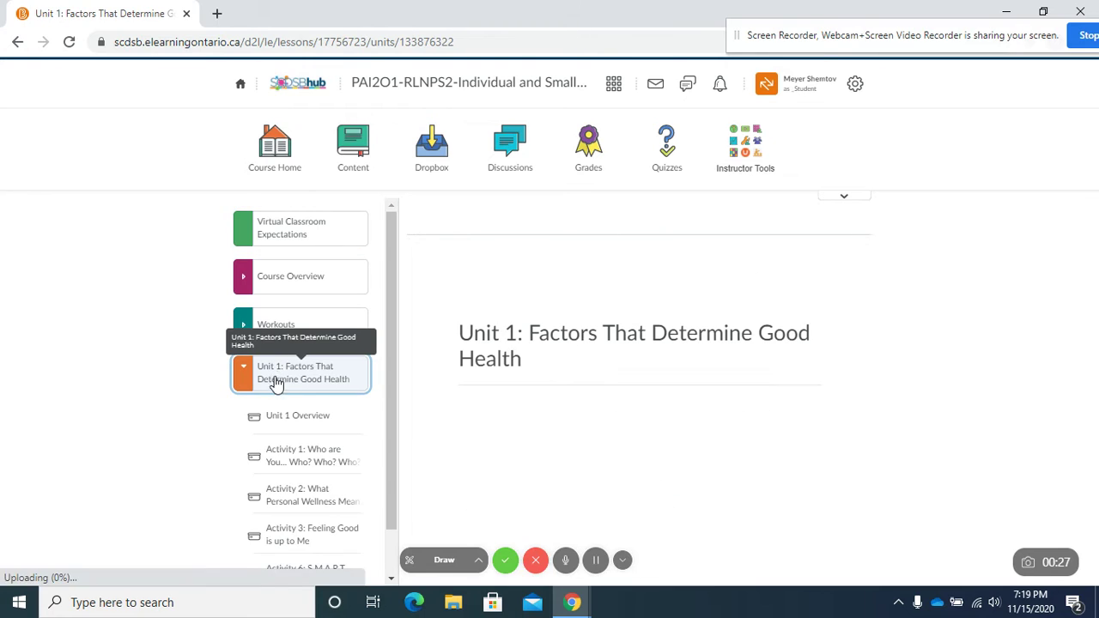
{"action": "left_click", "coordinate": [292, 463]}
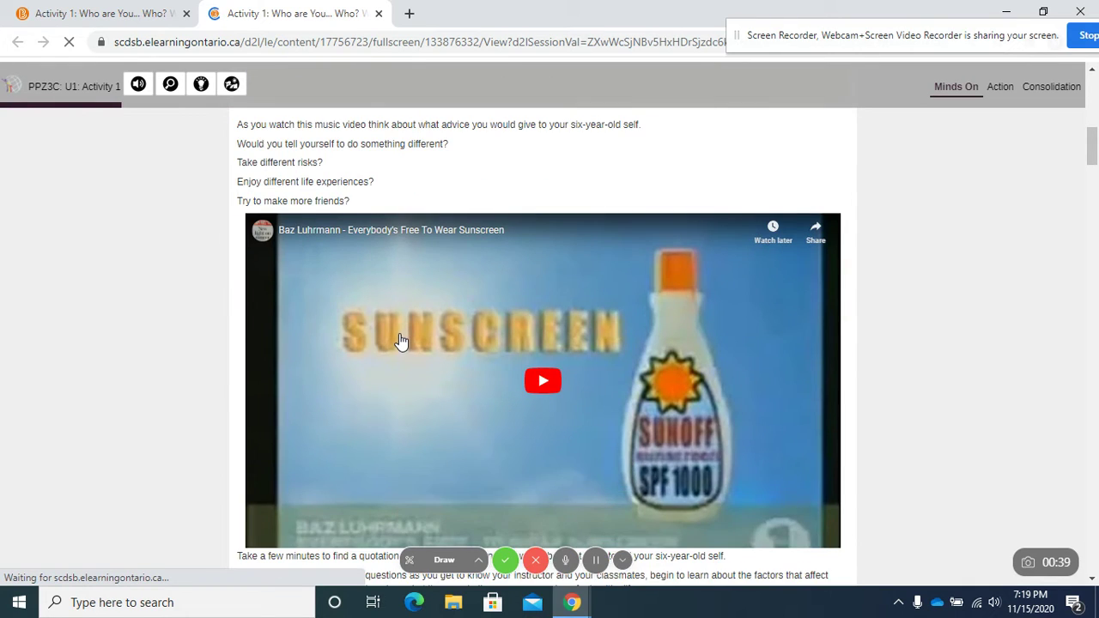
{"action": "scroll", "coordinate": [400, 337], "scroll_direction": "down", "scroll_amount": 10}
{"action": "scroll", "coordinate": [404, 337], "scroll_direction": "up", "scroll_amount": 3}
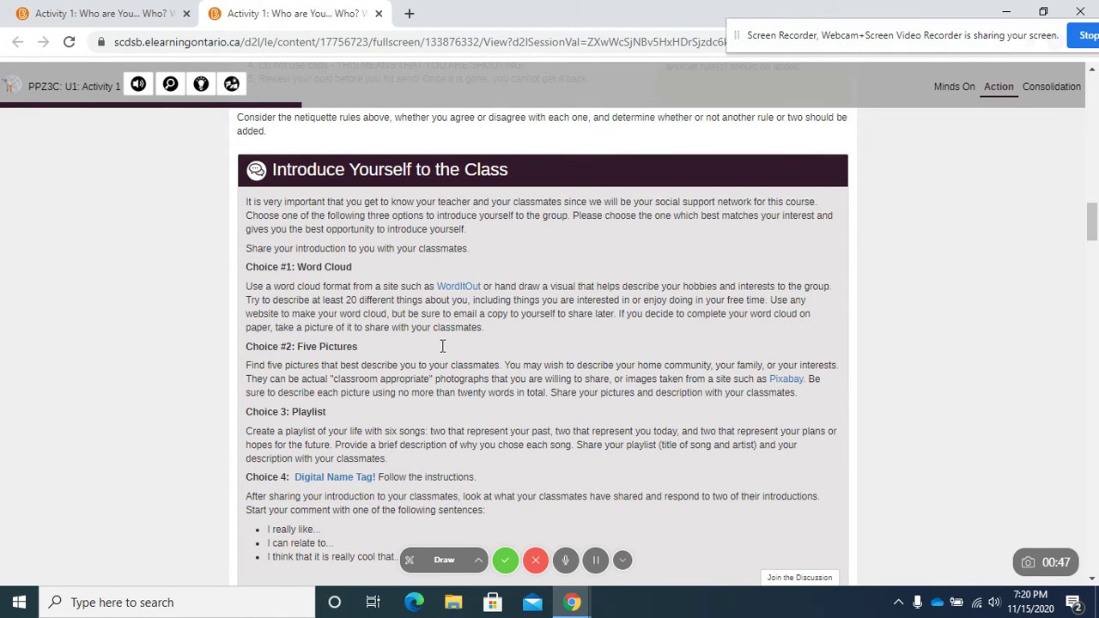
{"action": "scroll", "coordinate": [448, 358], "scroll_direction": "down", "scroll_amount": 2}
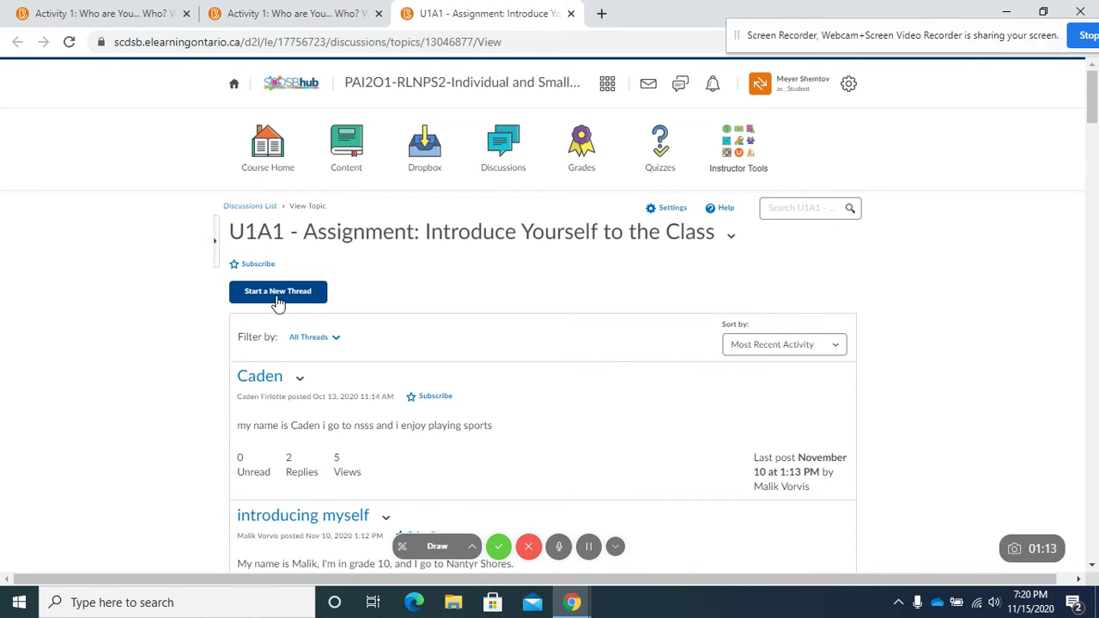
Look over the existing threads and start a new one with the subject "All About Me -" followed by the teacher's name
{"action": "scroll", "coordinate": [391, 335], "scroll_direction": "down", "scroll_amount": 8}
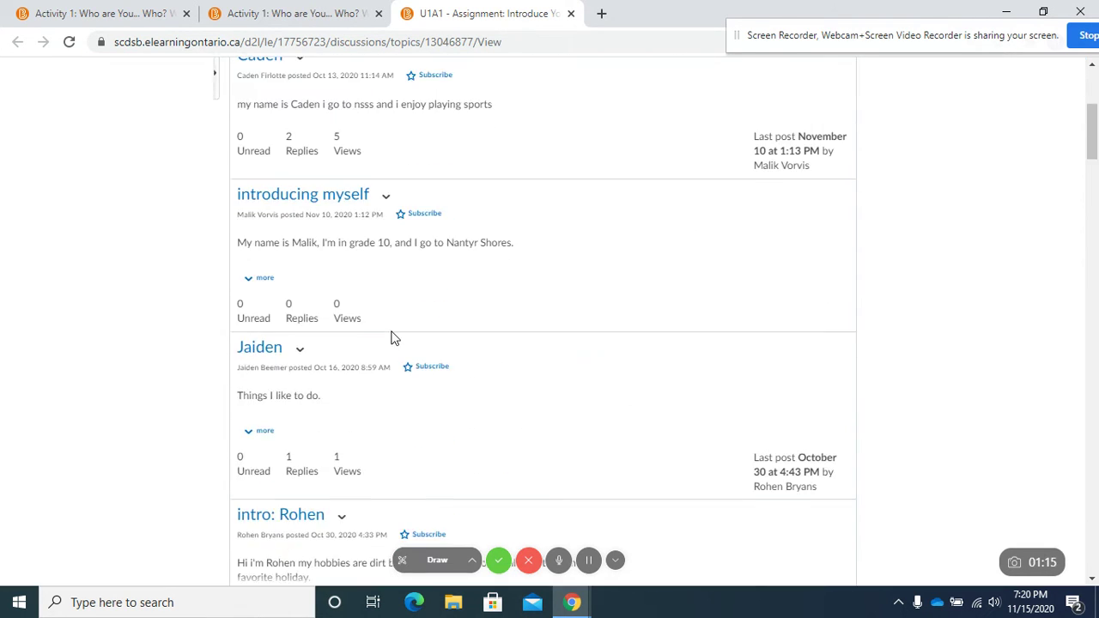
{"action": "scroll", "coordinate": [390, 340], "scroll_direction": "up", "scroll_amount": 8}
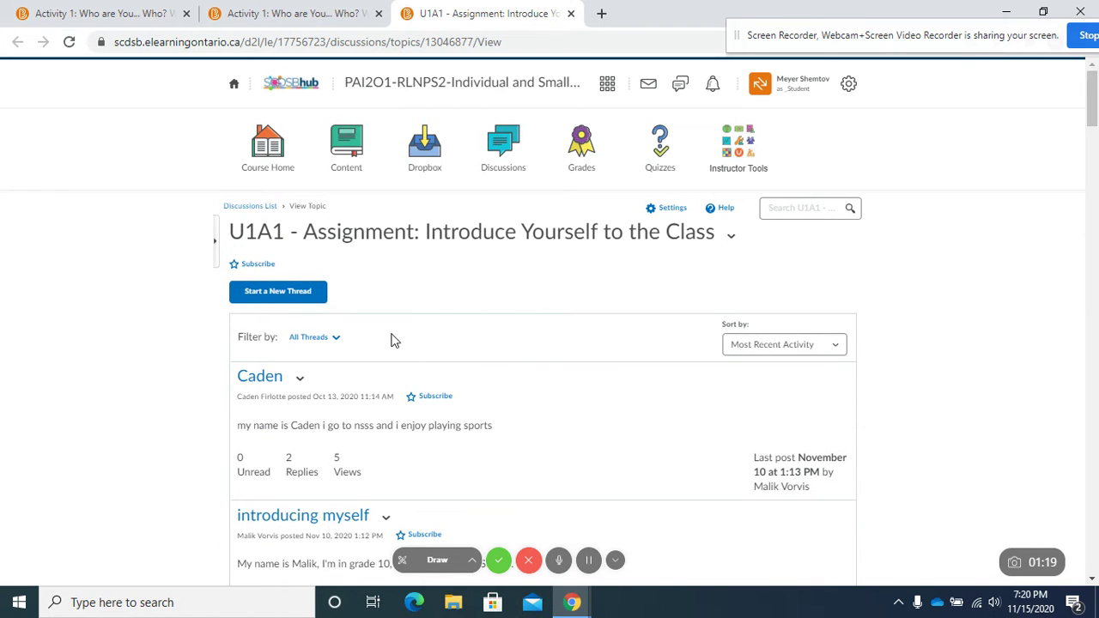
{"action": "left_click", "coordinate": [278, 296]}
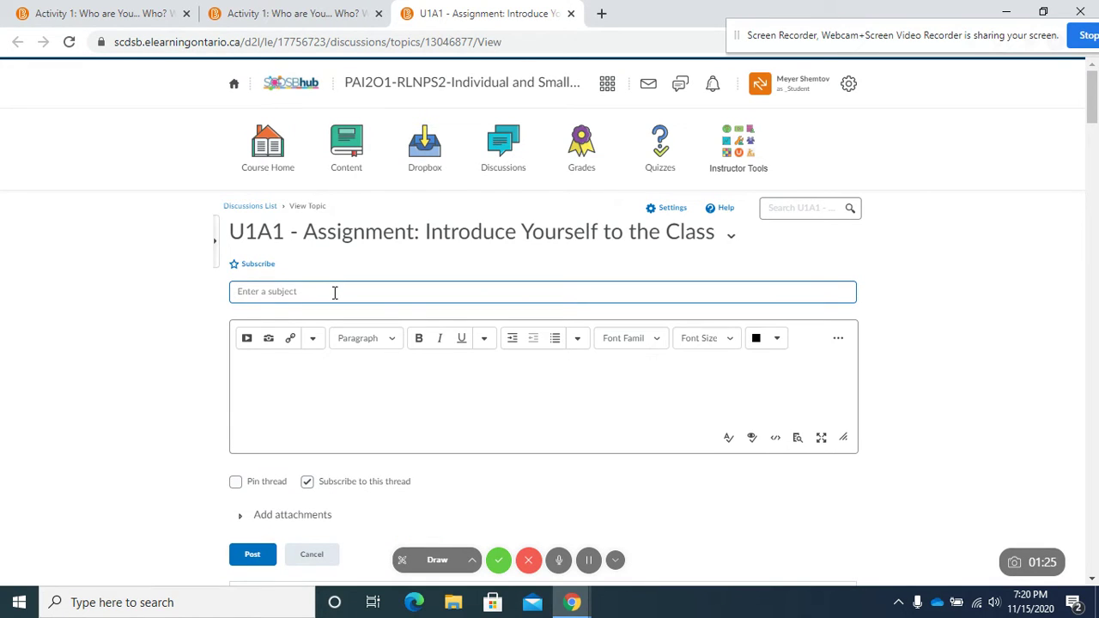
{"action": "type", "text": "My Intor"}
{"action": "key", "text": "BackSpace"}
{"action": "key", "text": "BackSpace"}
{"action": "key", "text": "BackSpace"}
{"action": "key", "text": "BackSpace"}
{"action": "key", "text": "BackSpace"}
{"action": "key", "text": "BackSpace"}
{"action": "key", "text": "BackSpace"}
{"action": "type", "text": "All About Me - Mr. Shemtov"}
Write "Please see the attached link for information about me." as the thread's message
{"action": "left_click", "coordinate": [297, 370]}
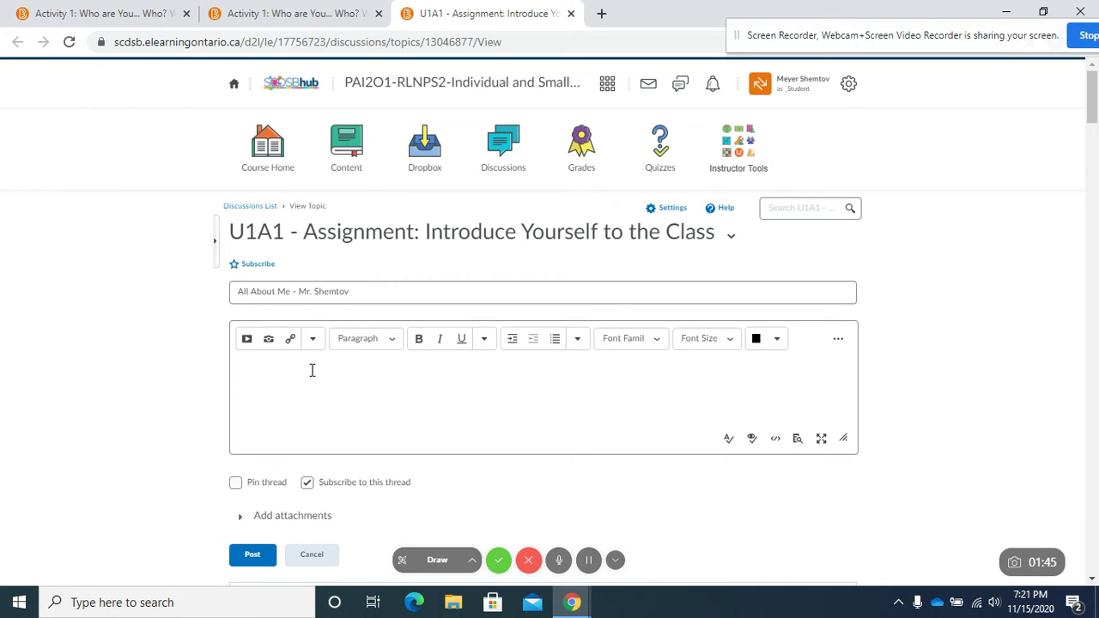
{"action": "type", "text": "Please see the attached link for inf"}
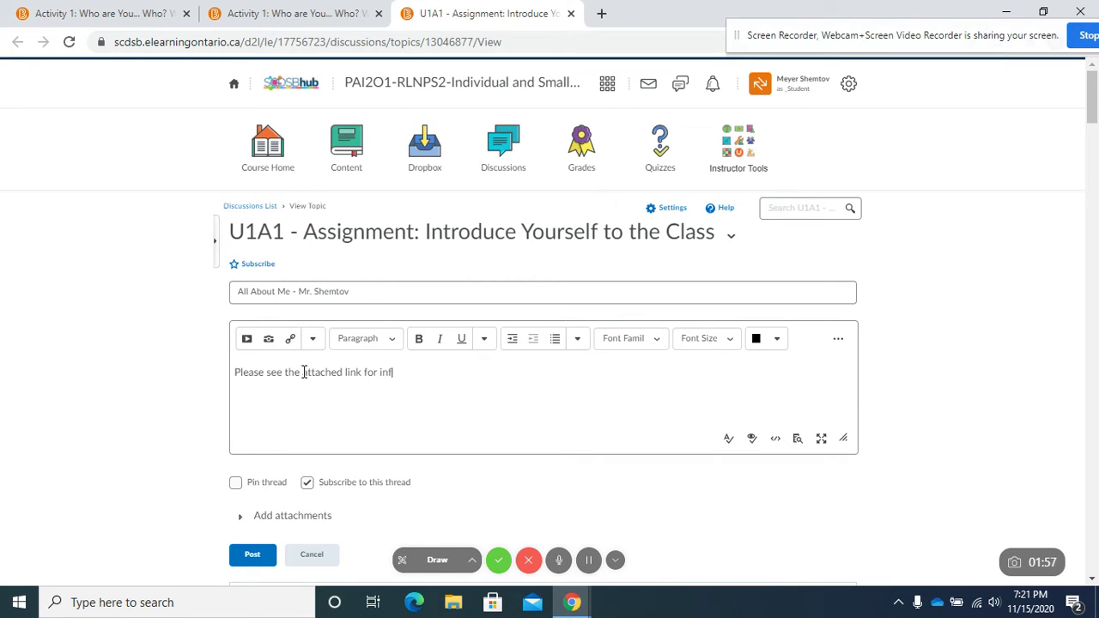
{"action": "type", "text": "ormation about me."}
Attach "Copy of Who am I - Name Card Template.pdf" from Google Drive and post the thread
{"action": "scroll", "coordinate": [308, 371], "scroll_direction": "down", "scroll_amount": 2}
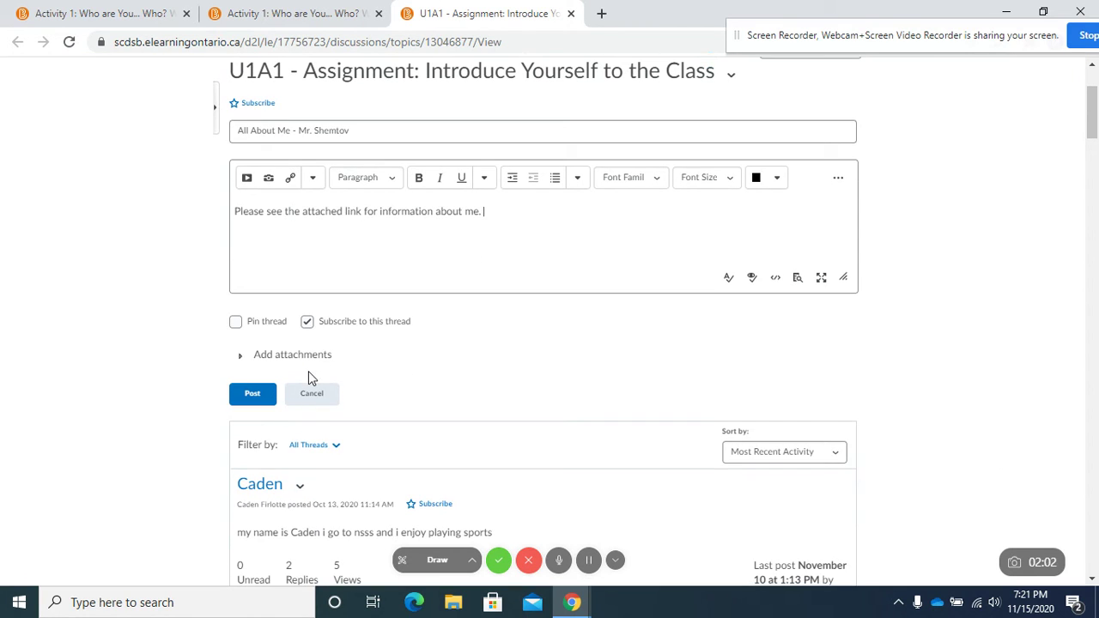
{"action": "left_click", "coordinate": [240, 355]}
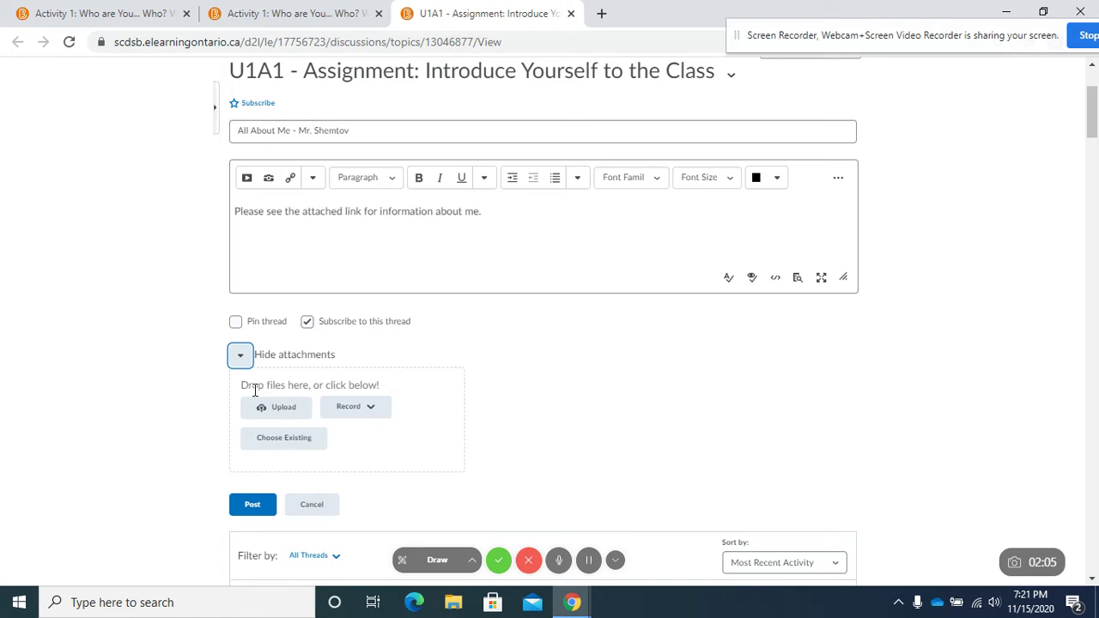
{"action": "left_click", "coordinate": [281, 441]}
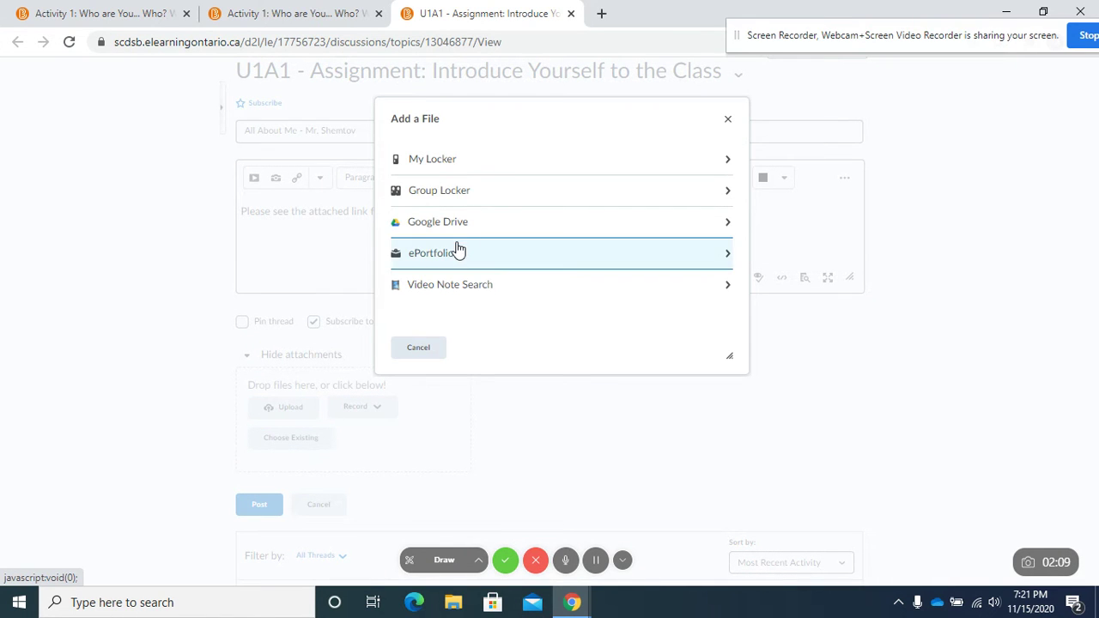
{"action": "left_click", "coordinate": [472, 230]}
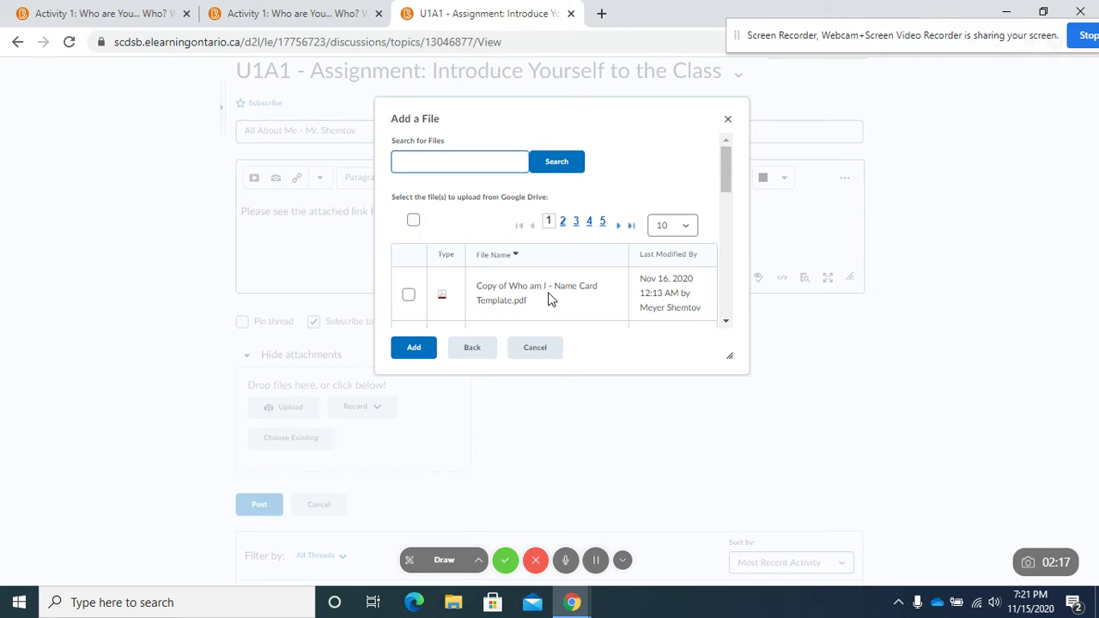
{"action": "left_click", "coordinate": [408, 296]}
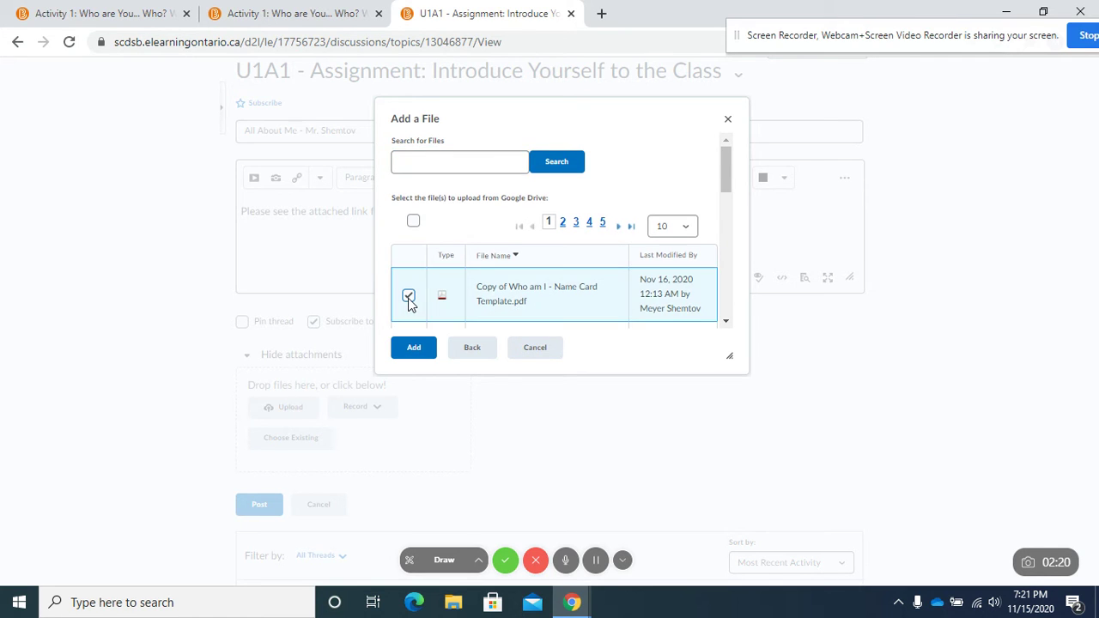
{"action": "left_click", "coordinate": [405, 349]}
{"action": "scroll", "coordinate": [407, 354], "scroll_direction": "down", "scroll_amount": 2}
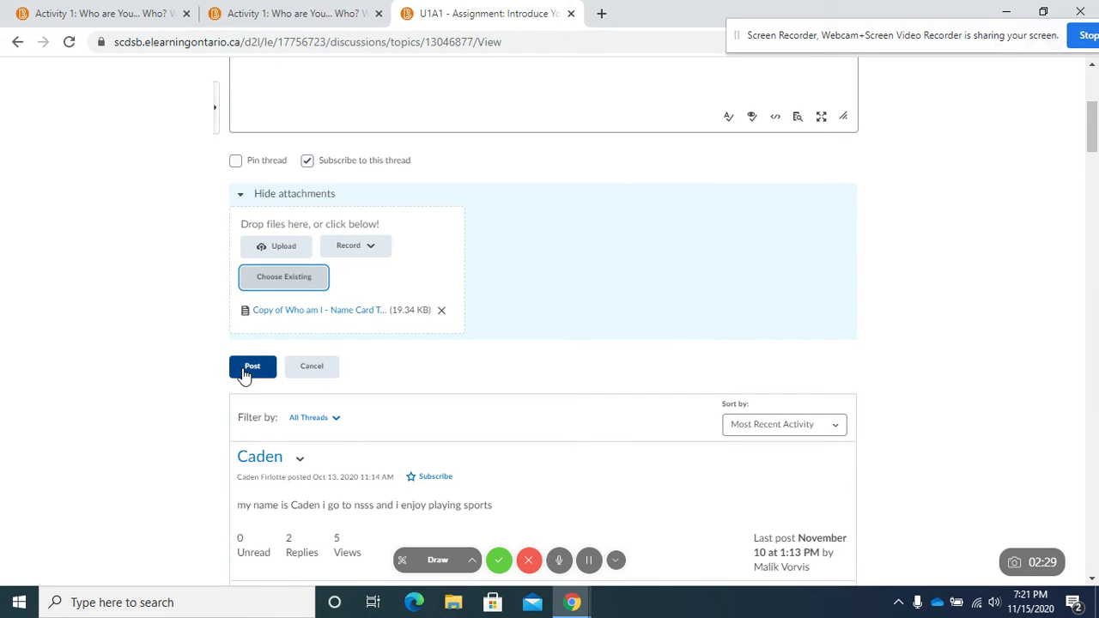
{"action": "left_click", "coordinate": [246, 369]}
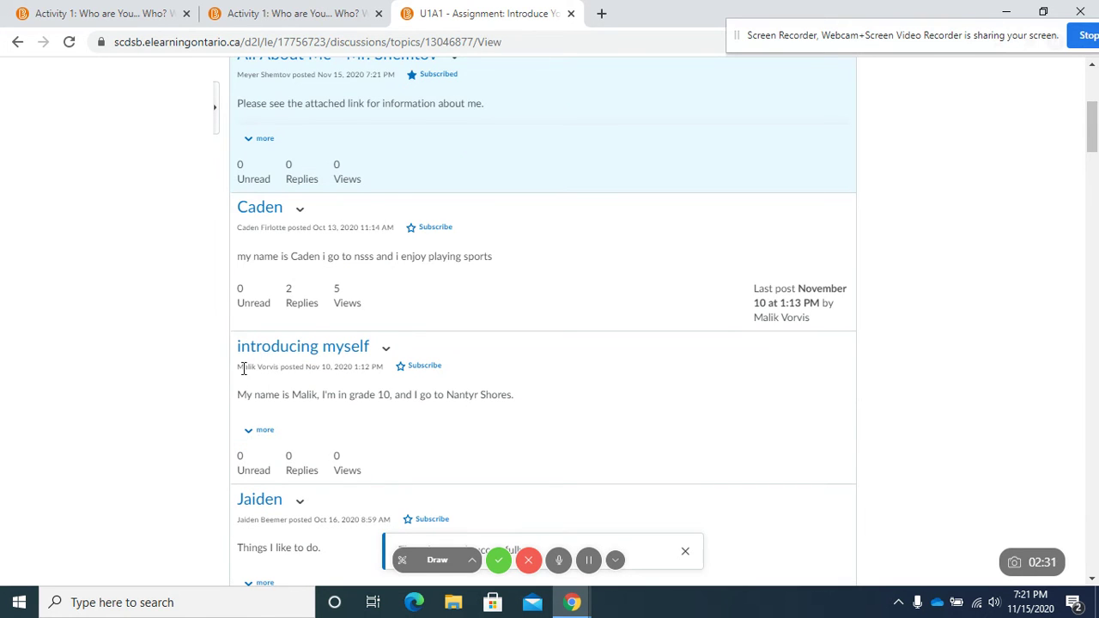
Expand the new "All About Me" post, view its attached PDF and close the attachment
{"action": "scroll", "coordinate": [246, 369], "scroll_direction": "up", "scroll_amount": 3}
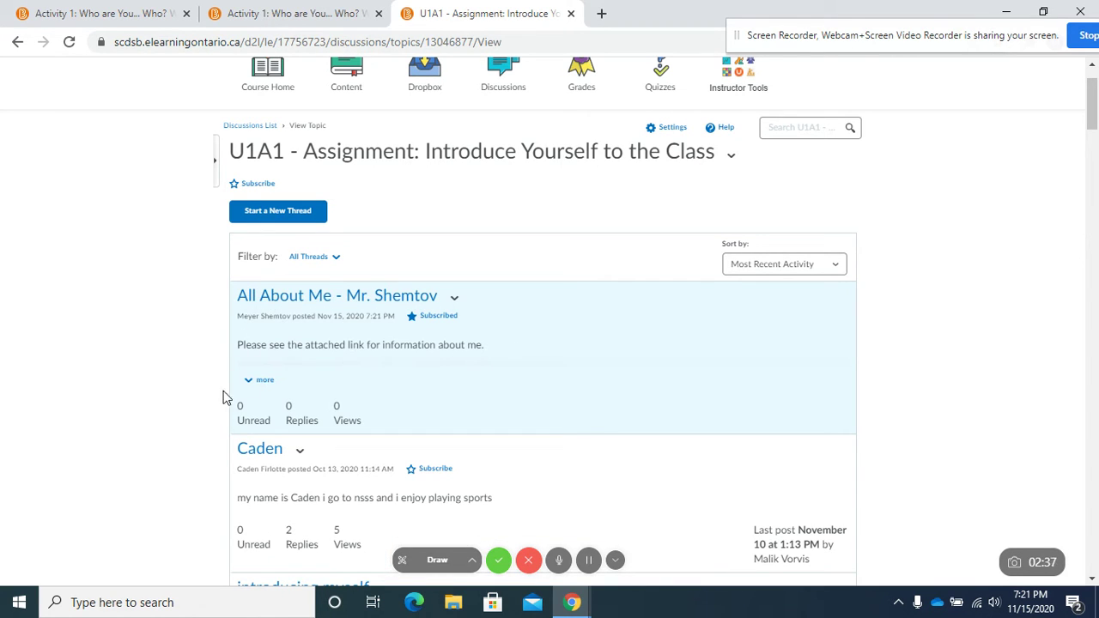
{"action": "left_click", "coordinate": [247, 380]}
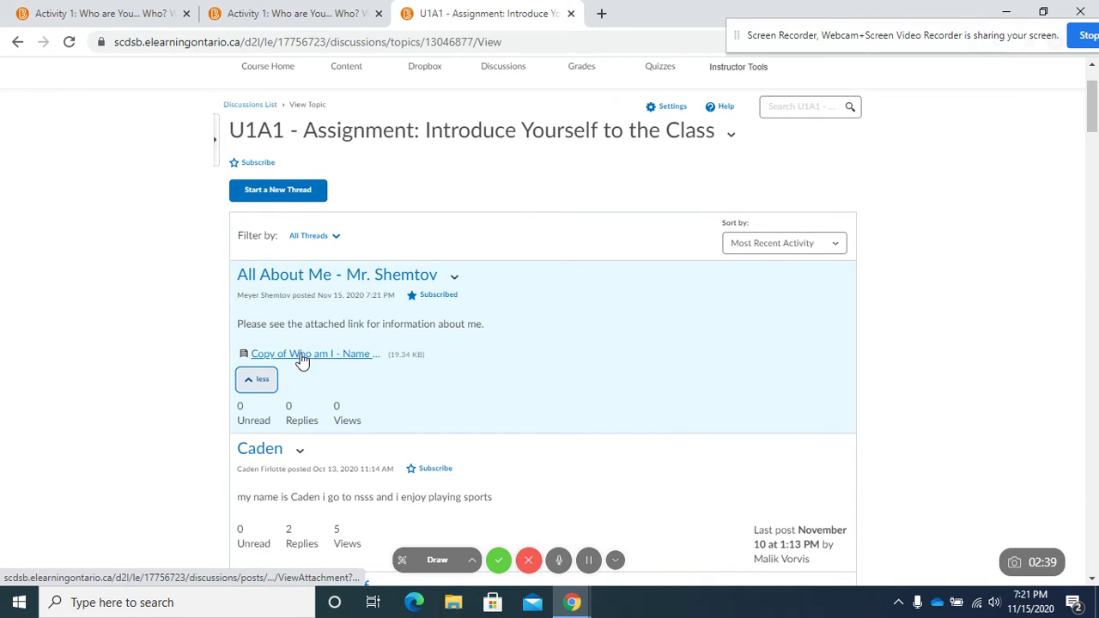
{"action": "left_click", "coordinate": [347, 357]}
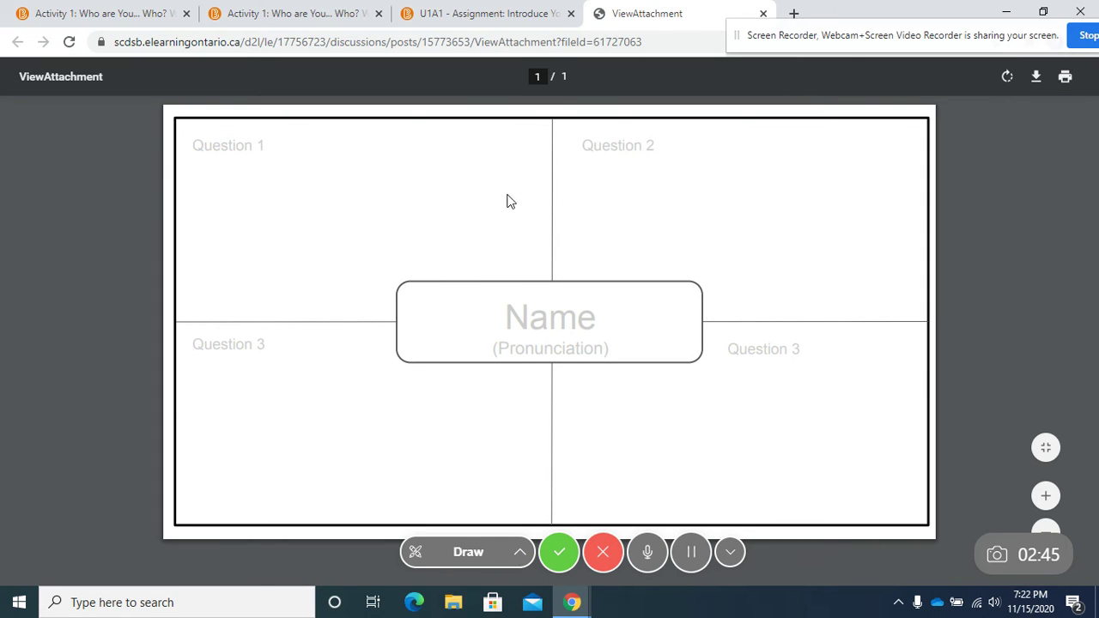
{"action": "left_click", "coordinate": [762, 13]}
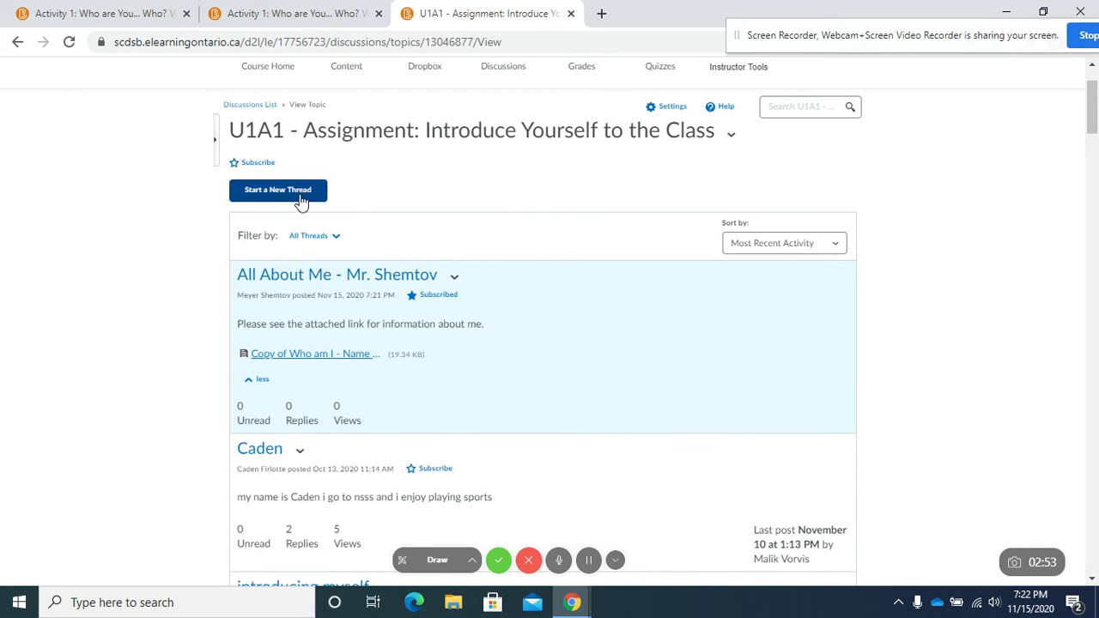
Return to the course home and reopen the U1A1 Introduce Yourself to the Class topic through Discussions
{"action": "scroll", "coordinate": [310, 223], "scroll_direction": "up", "scroll_amount": 2}
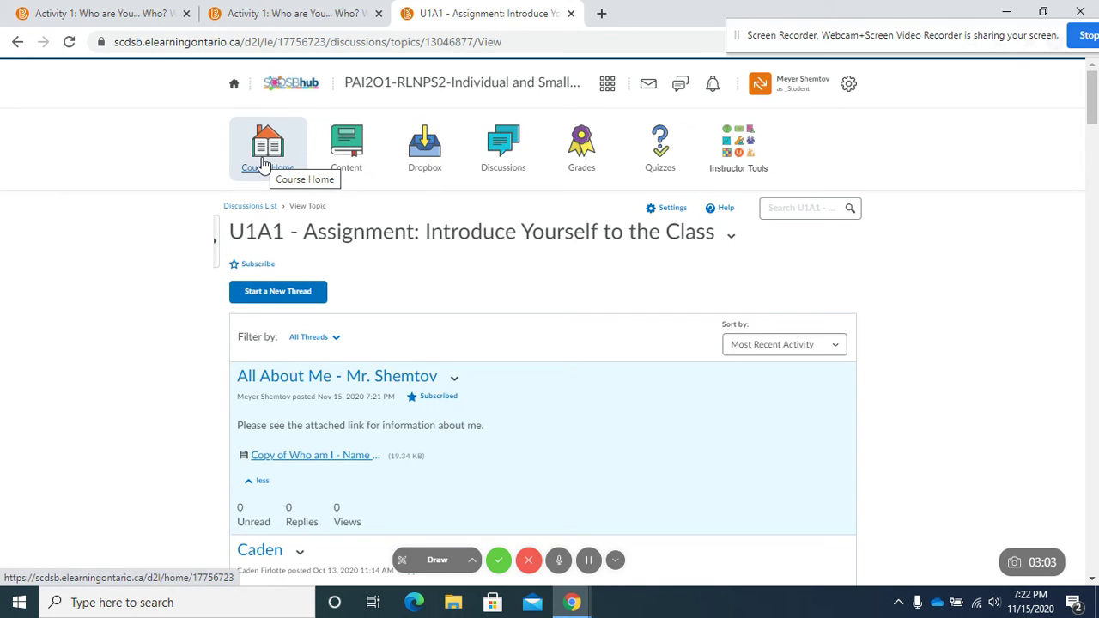
{"action": "left_click", "coordinate": [264, 163]}
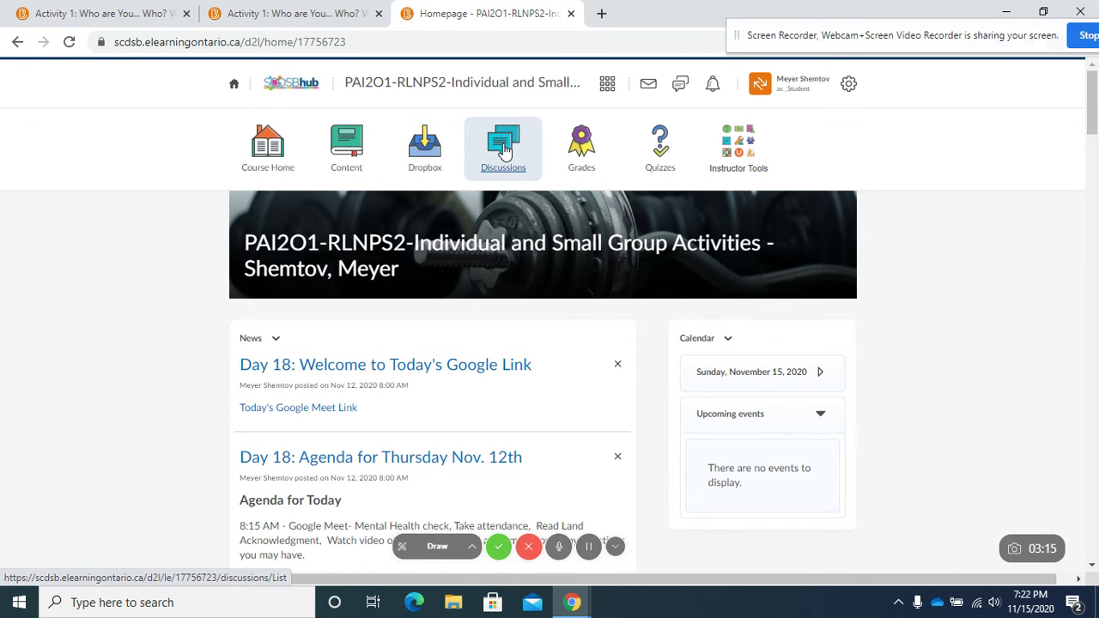
{"action": "left_click", "coordinate": [504, 150]}
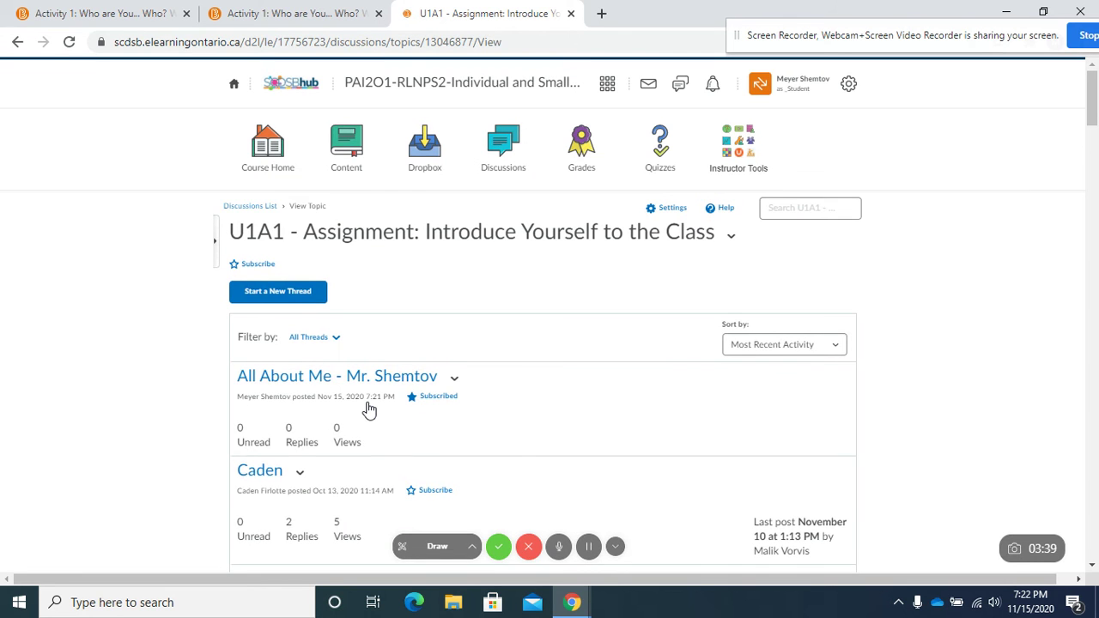
Start a thread titled "My Intro -" plus the teacher's name and attach "Copy of Who am I - Name Card Template.pdf" from Google Drive
{"action": "left_click", "coordinate": [279, 292]}
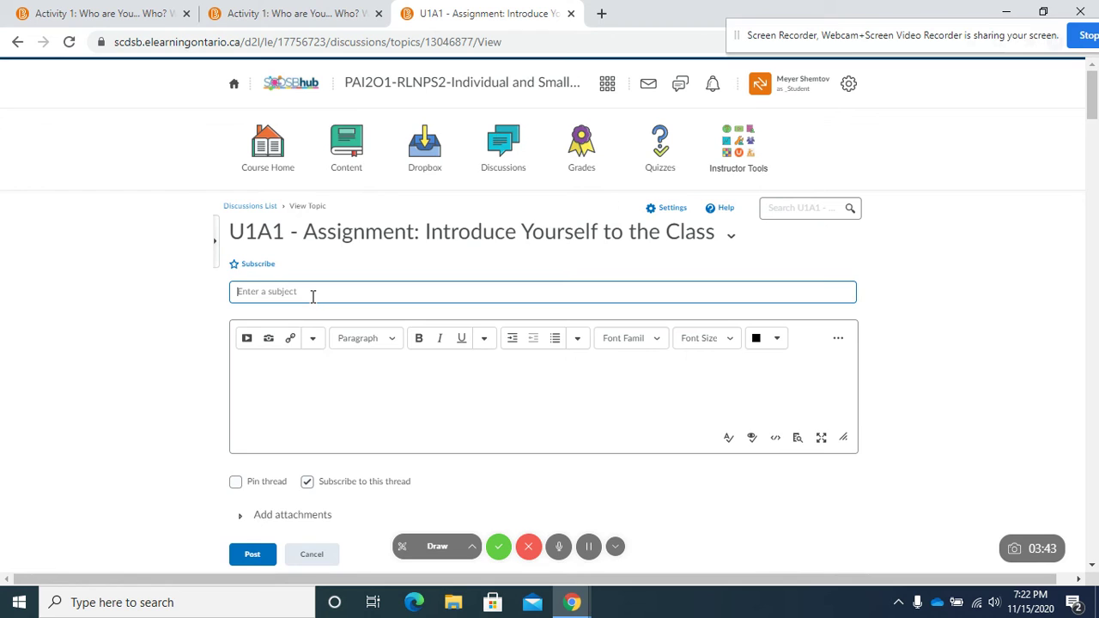
{"action": "type", "text": "My Intro - Mr. Shemtov"}
{"action": "scroll", "coordinate": [393, 371], "scroll_direction": "down", "scroll_amount": 2}
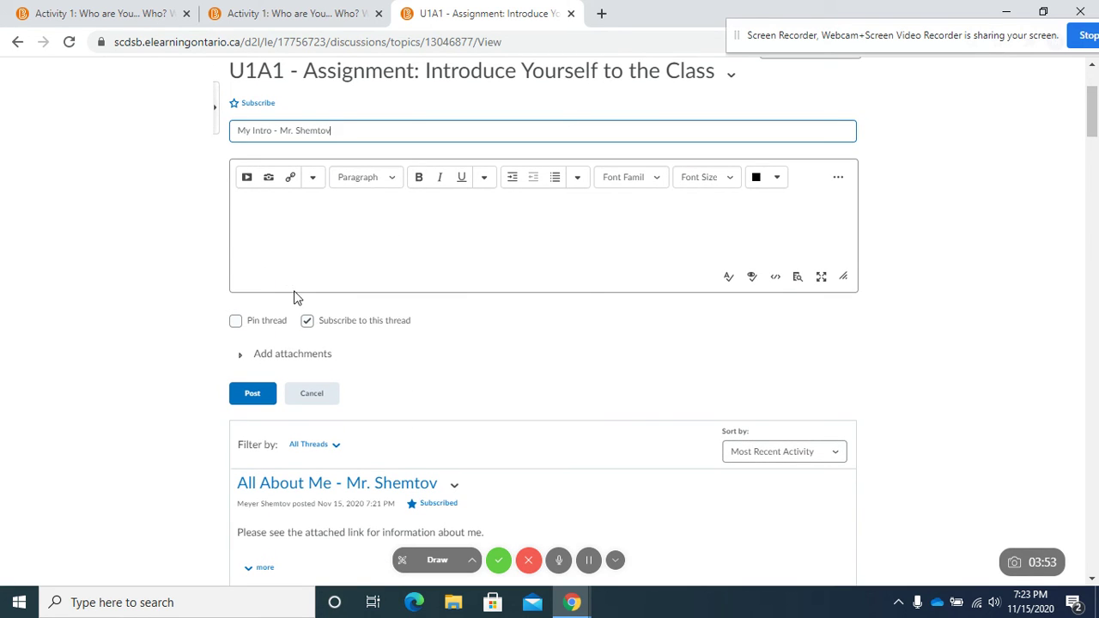
{"action": "left_click", "coordinate": [241, 357]}
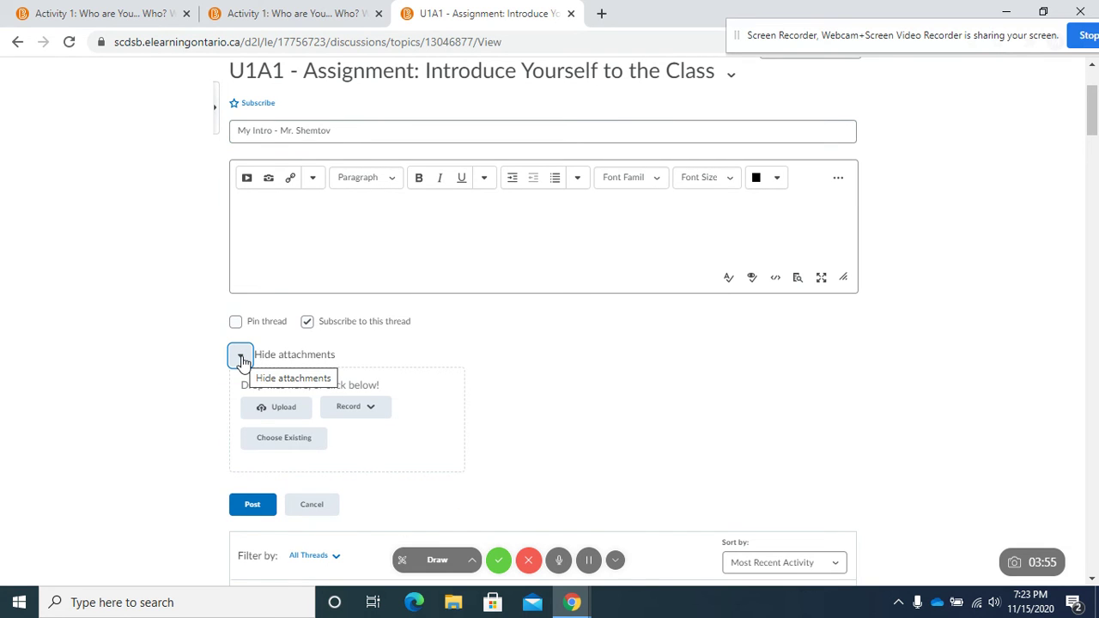
{"action": "left_click", "coordinate": [273, 444]}
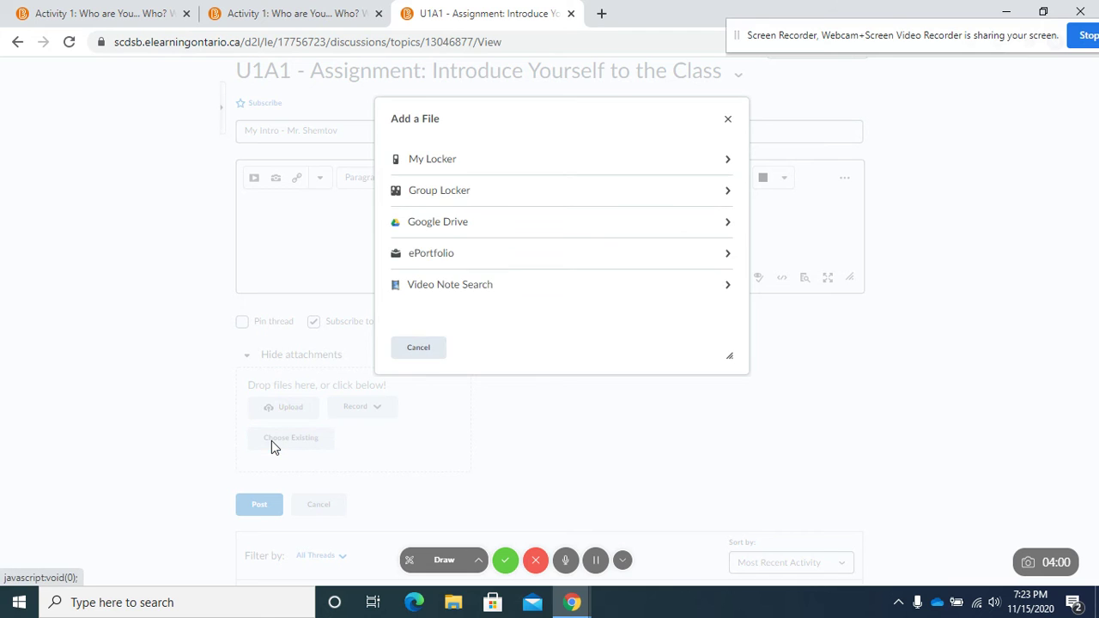
{"action": "left_click", "coordinate": [441, 225]}
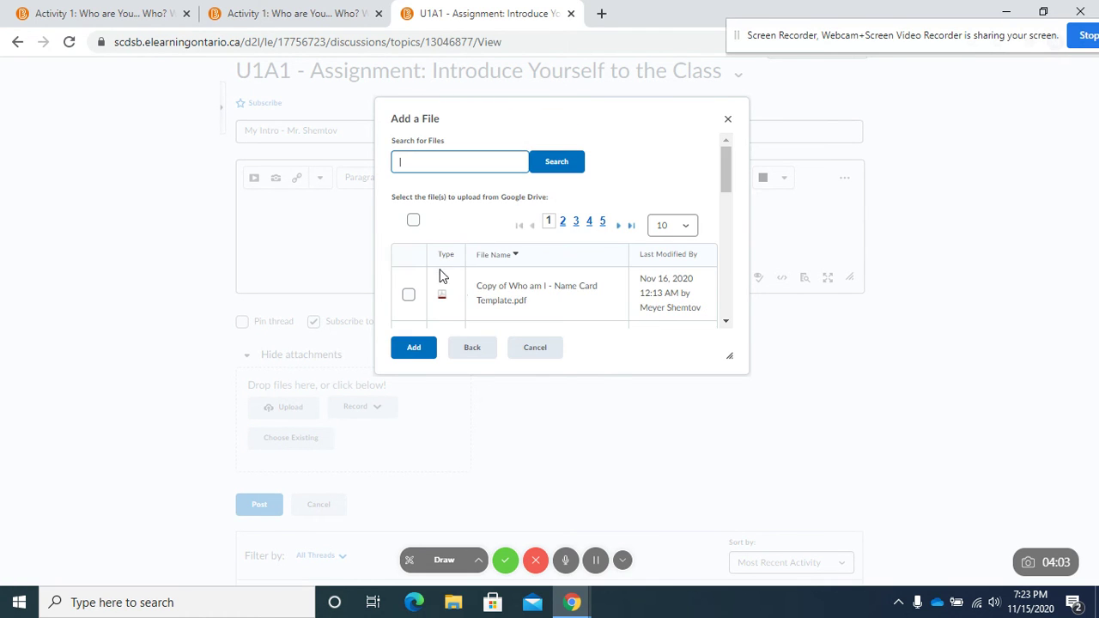
{"action": "left_click", "coordinate": [407, 295]}
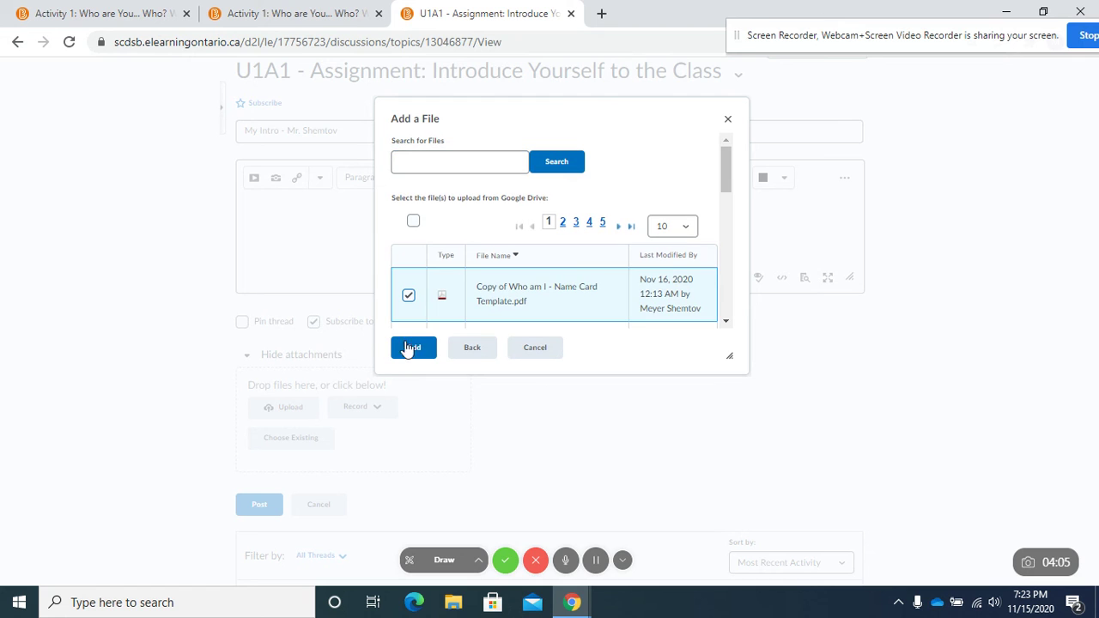
{"action": "left_click", "coordinate": [410, 352]}
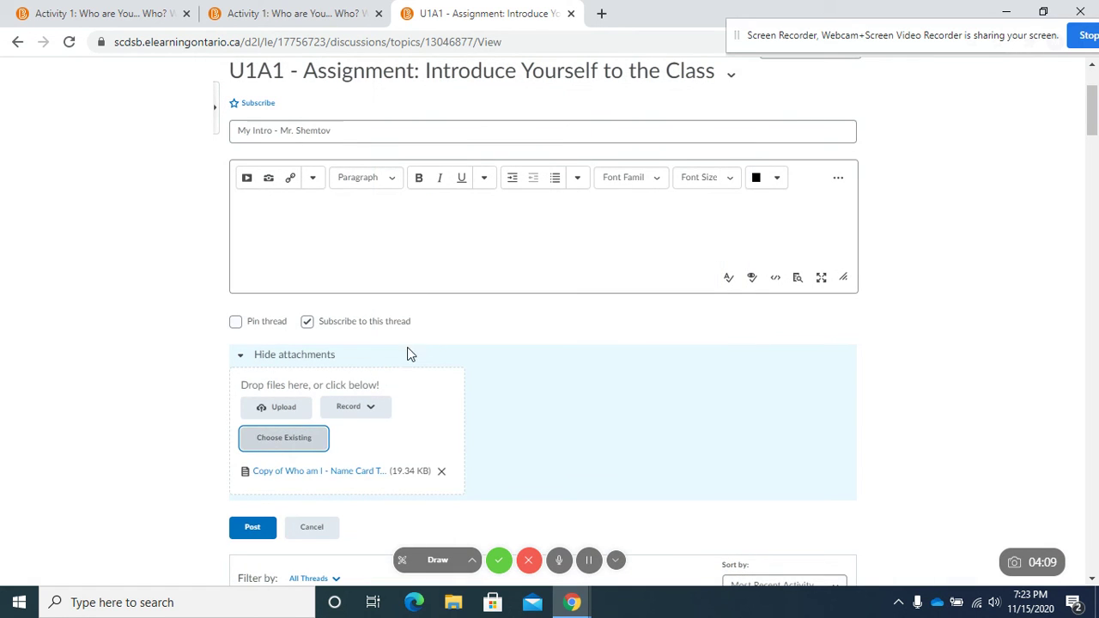
Try to post the "My Intro" thread with an empty message, and review the form down to its attachment
{"action": "scroll", "coordinate": [346, 478], "scroll_direction": "down", "scroll_amount": 1}
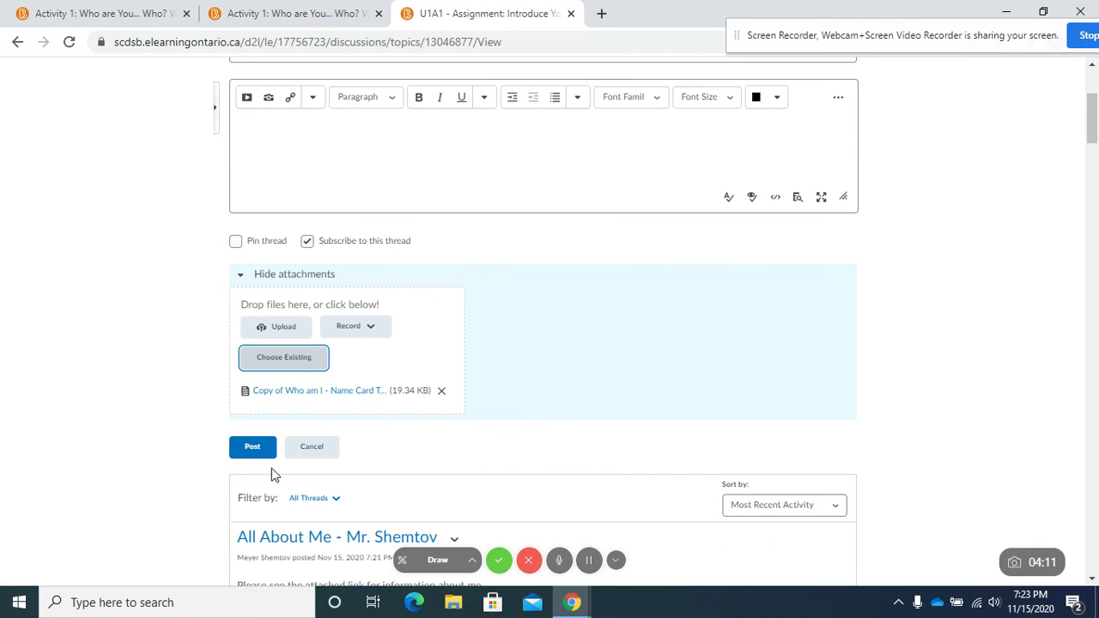
{"action": "left_click", "coordinate": [252, 449]}
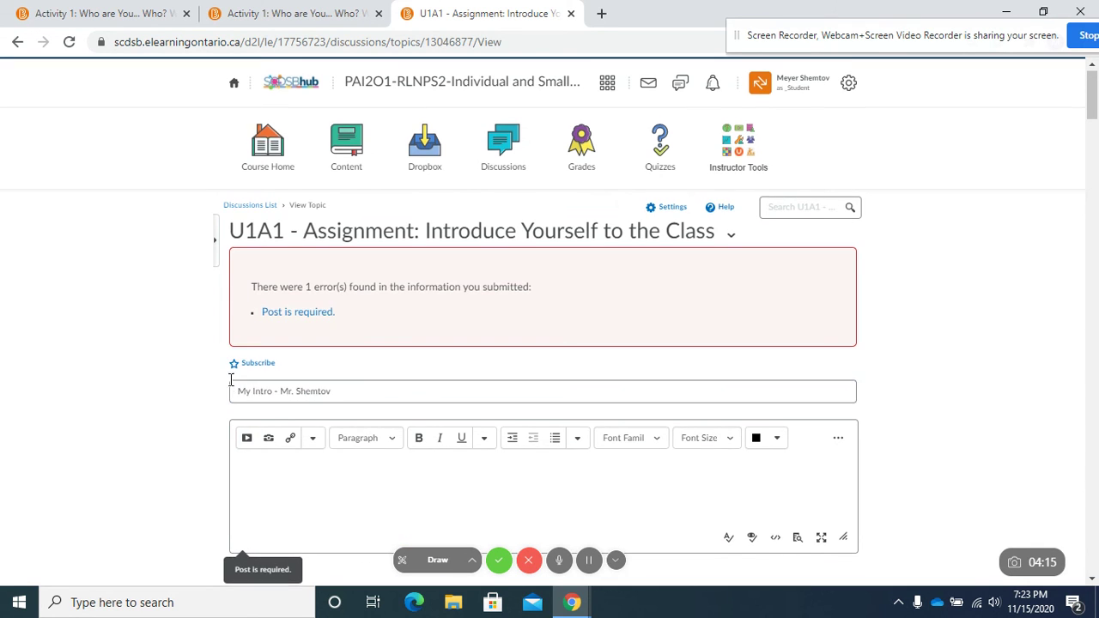
{"action": "scroll", "coordinate": [221, 395], "scroll_direction": "down", "scroll_amount": 2}
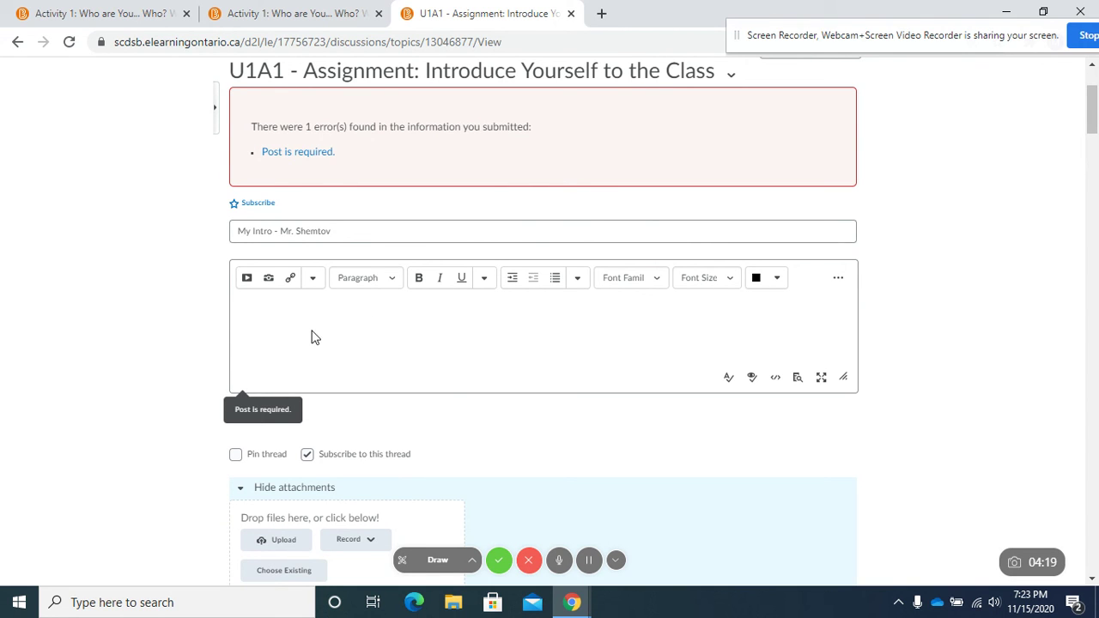
{"action": "scroll", "coordinate": [317, 339], "scroll_direction": "down", "scroll_amount": 1}
{"action": "scroll", "coordinate": [331, 351], "scroll_direction": "down", "scroll_amount": 2}
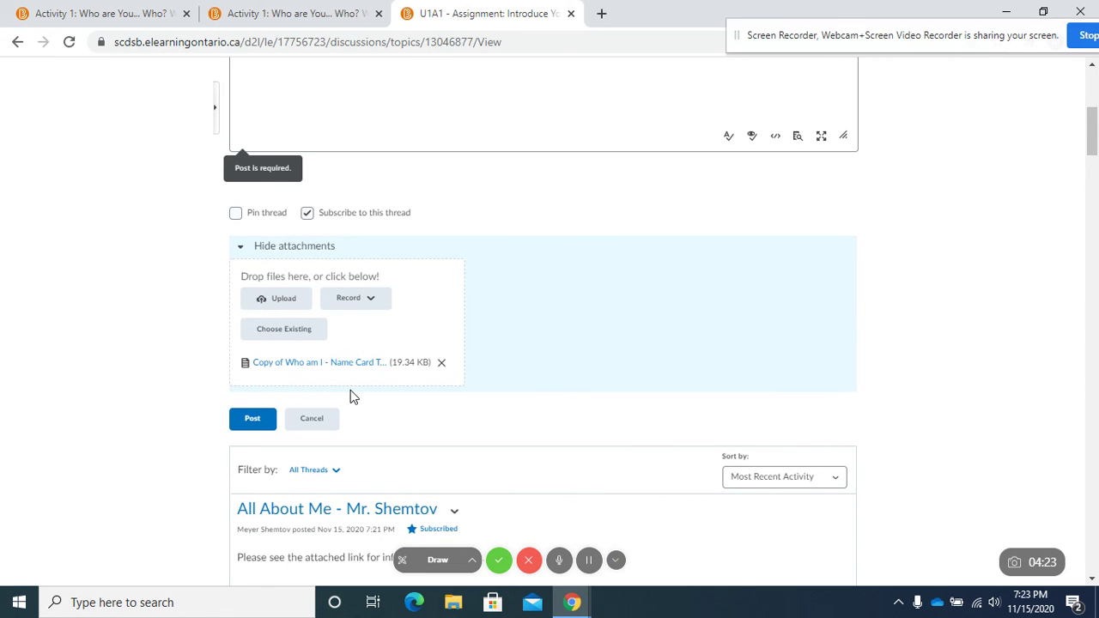
Enter the message "Please see link for My Intro below." in the thread and post it to the topic
{"action": "scroll", "coordinate": [352, 397], "scroll_direction": "up", "scroll_amount": 3}
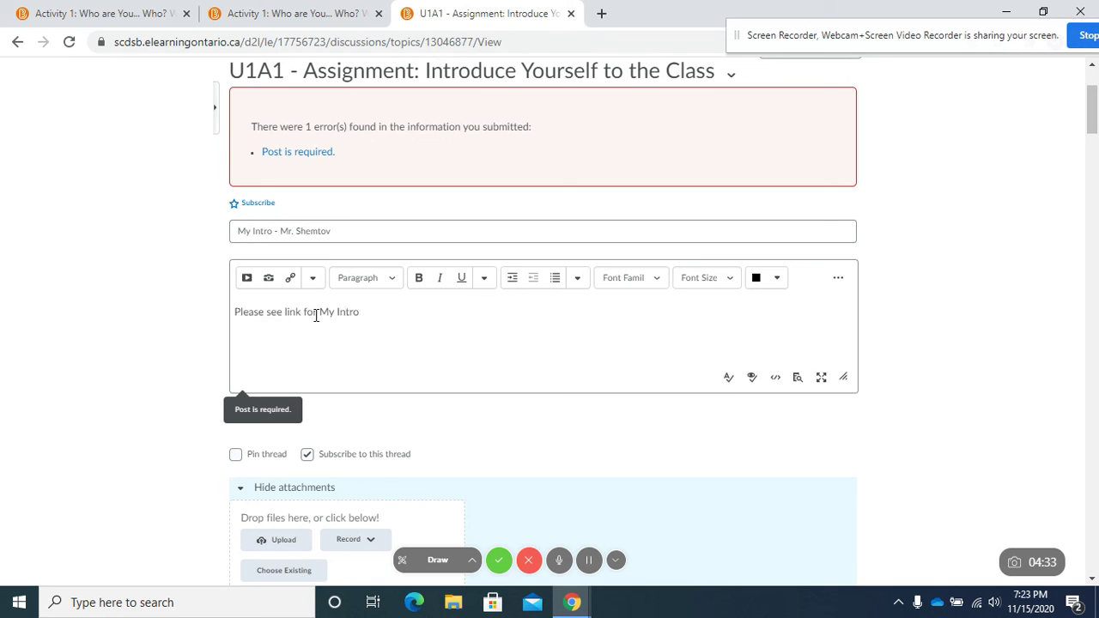
{"action": "type", "text": "below."}
{"action": "scroll", "coordinate": [359, 335], "scroll_direction": "down", "scroll_amount": 1}
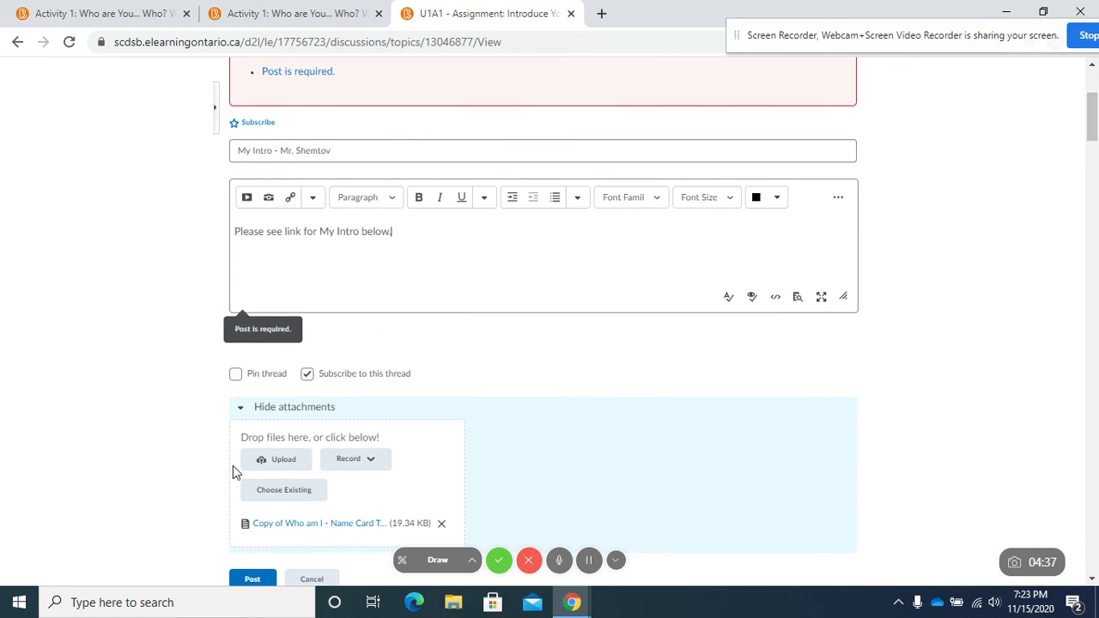
{"action": "scroll", "coordinate": [247, 492], "scroll_direction": "down", "scroll_amount": 2}
{"action": "left_click", "coordinate": [254, 423]}
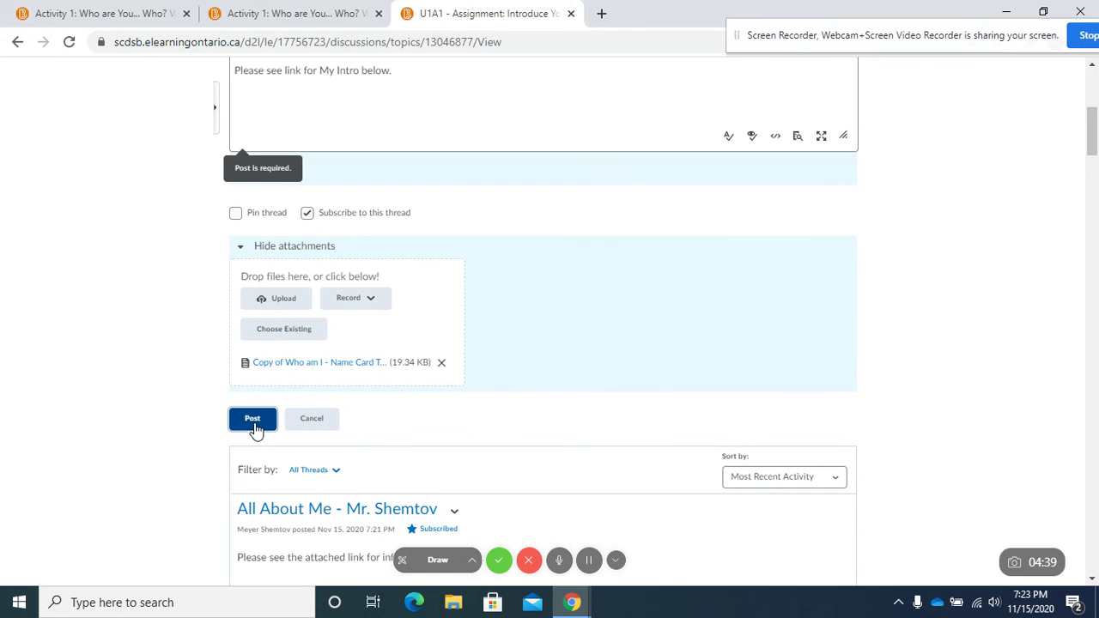
Expand the new "My Intro" post in the thread list to check its attached file
{"action": "scroll", "coordinate": [260, 420], "scroll_direction": "up", "scroll_amount": 2}
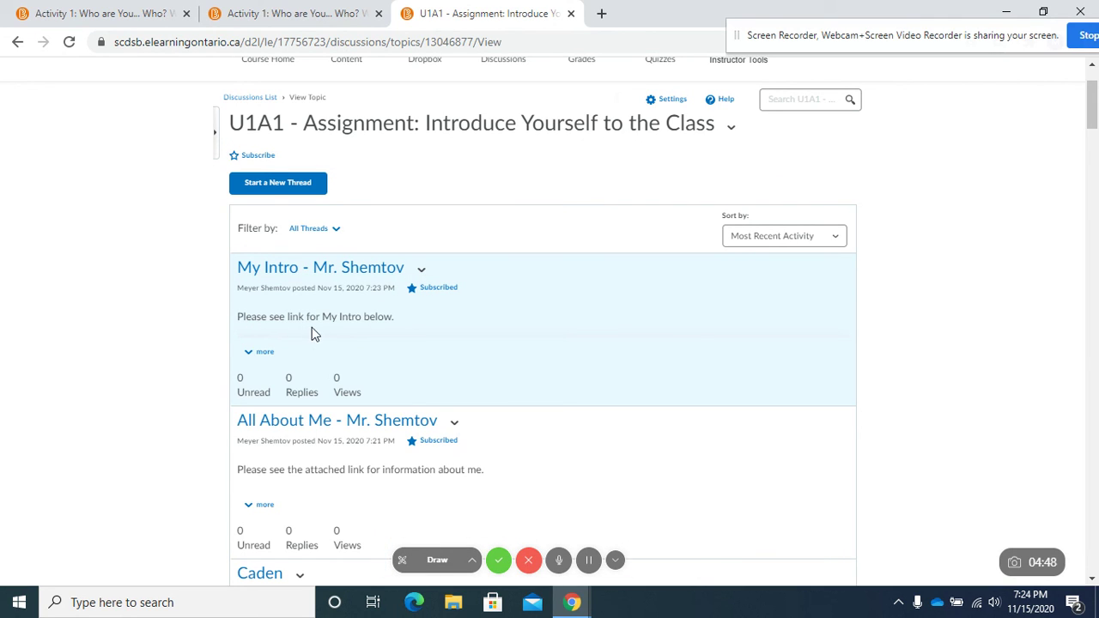
{"action": "left_click", "coordinate": [249, 353]}
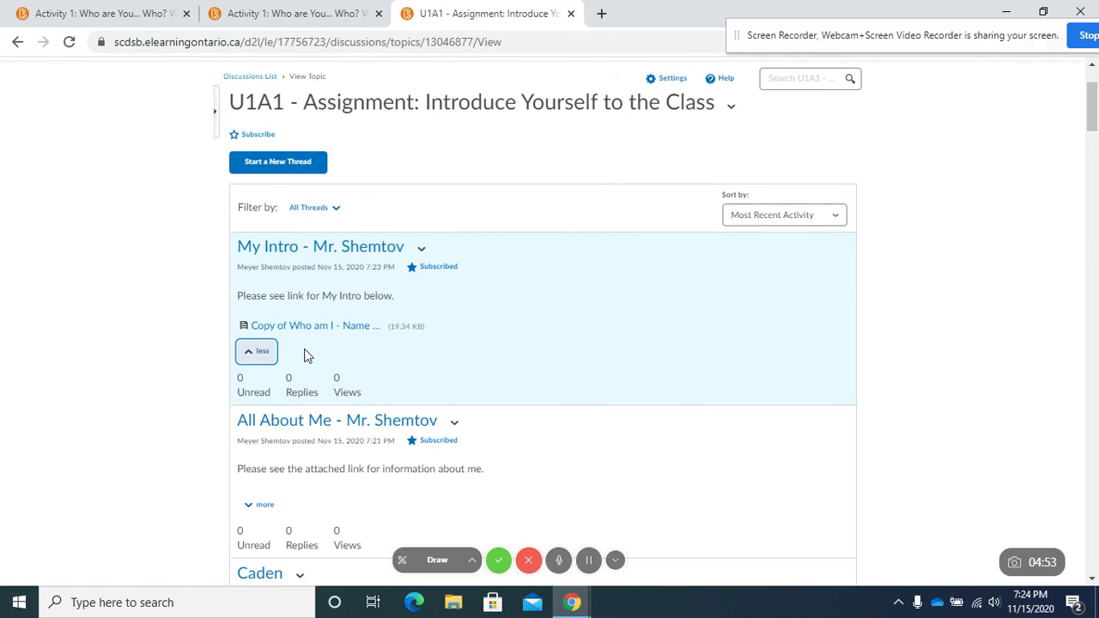
{"action": "scroll", "coordinate": [308, 356], "scroll_direction": "up", "scroll_amount": 1}
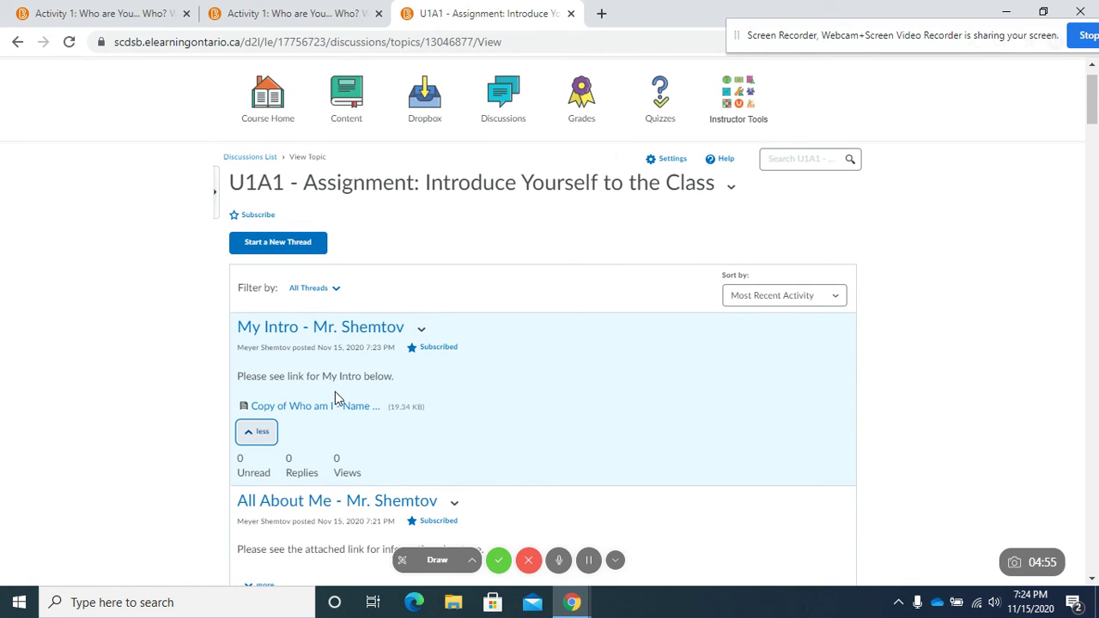